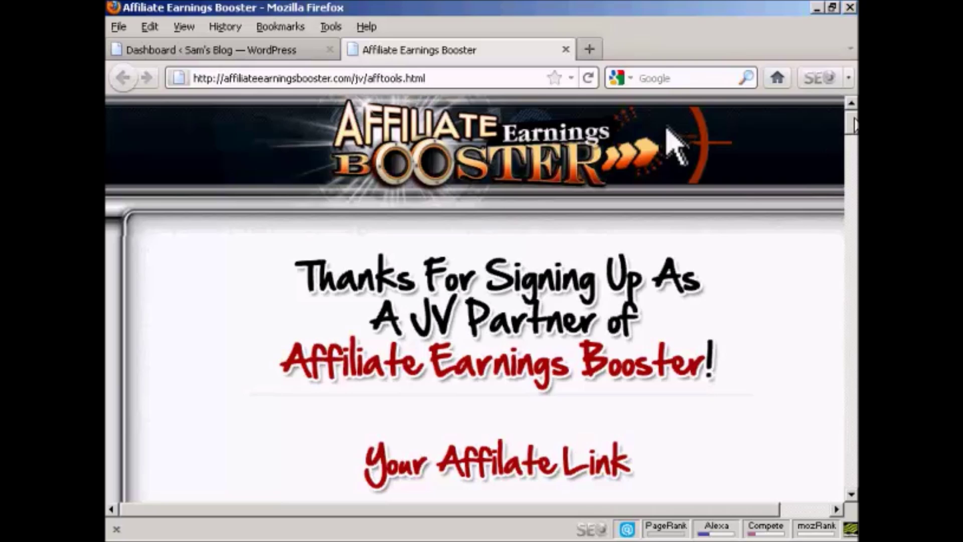
- Scroll down to the 160x600 'Find Out How!' skyscraper banner and its HTML code box
drag(854, 119, 854, 382)
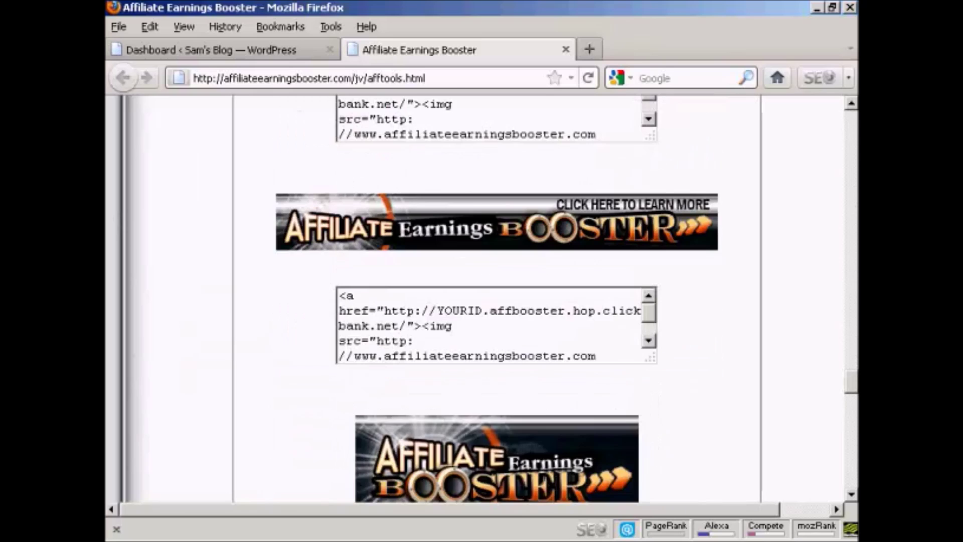
scroll(408, 236, down, 15)
scroll(499, 387, up, 7)
scroll(608, 335, down, 3)
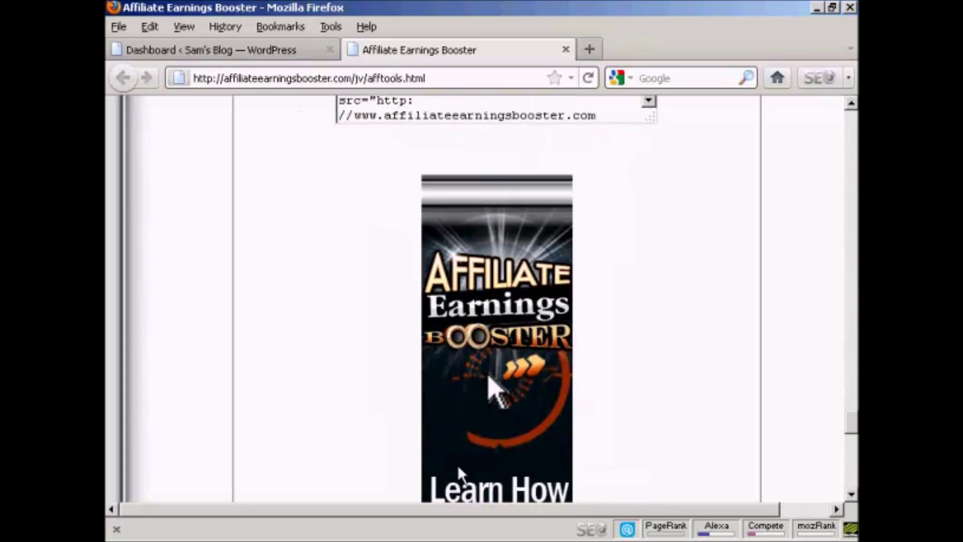
drag(852, 435, 852, 458)
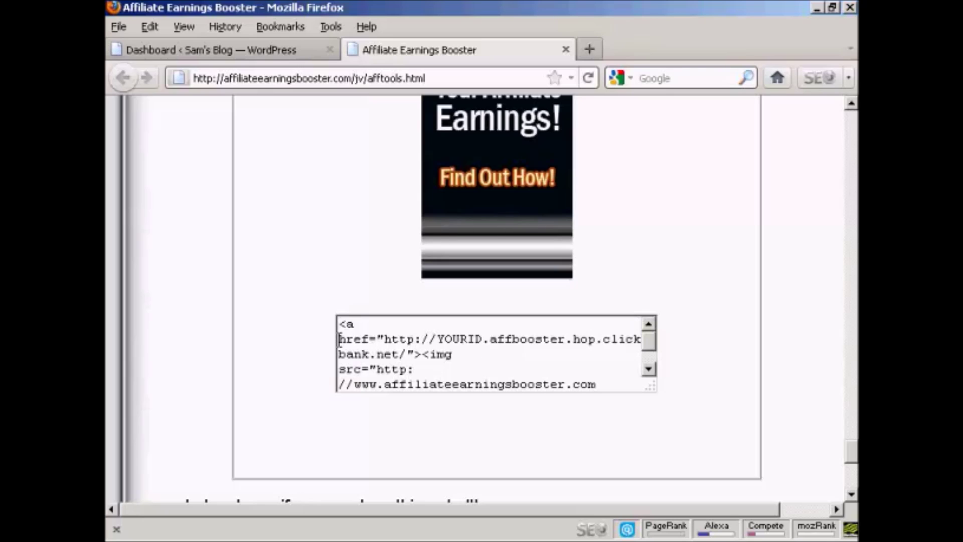
- Copy the skyscraper banner's YOURID clickbank HTML code and return to the Sam's Blog Dashboard tab
drag(339, 323, 590, 401)
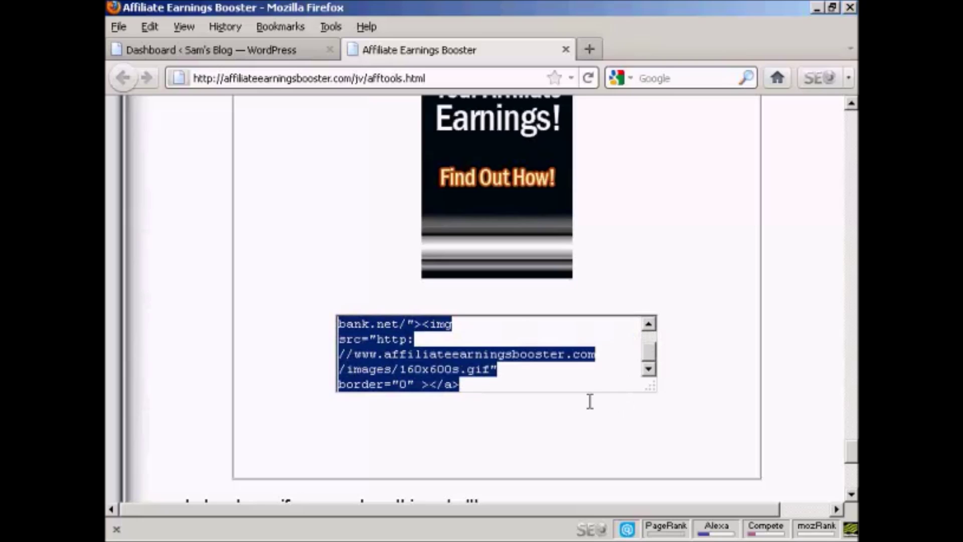
right_click(539, 355)
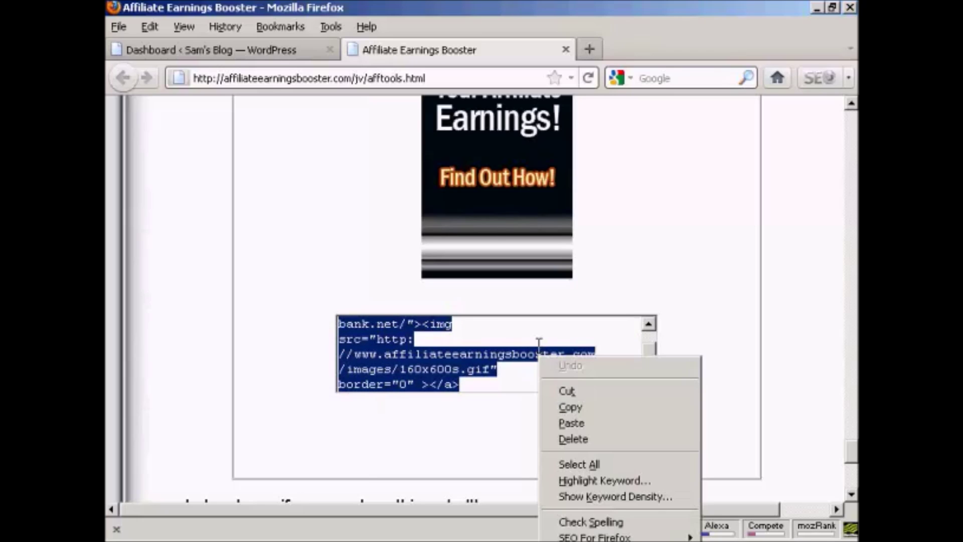
click(578, 408)
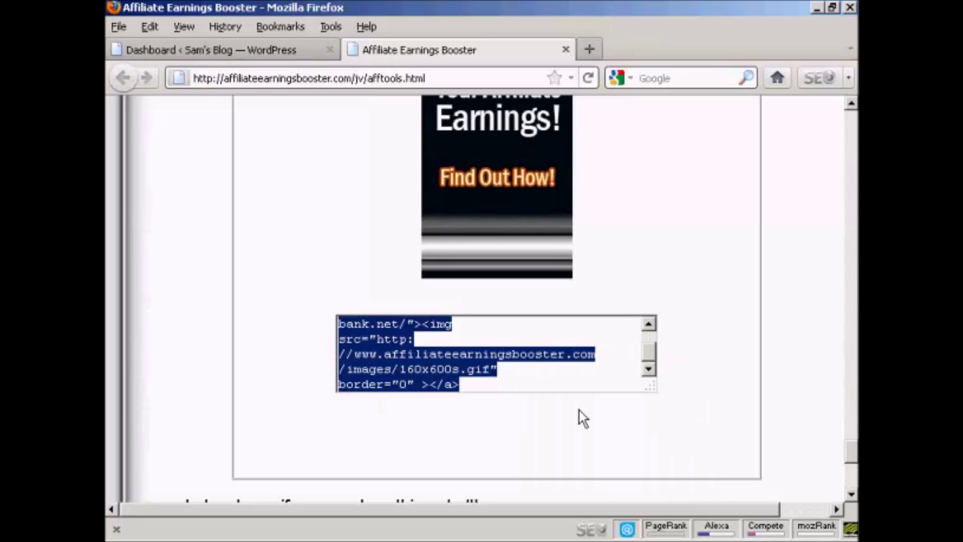
click(254, 49)
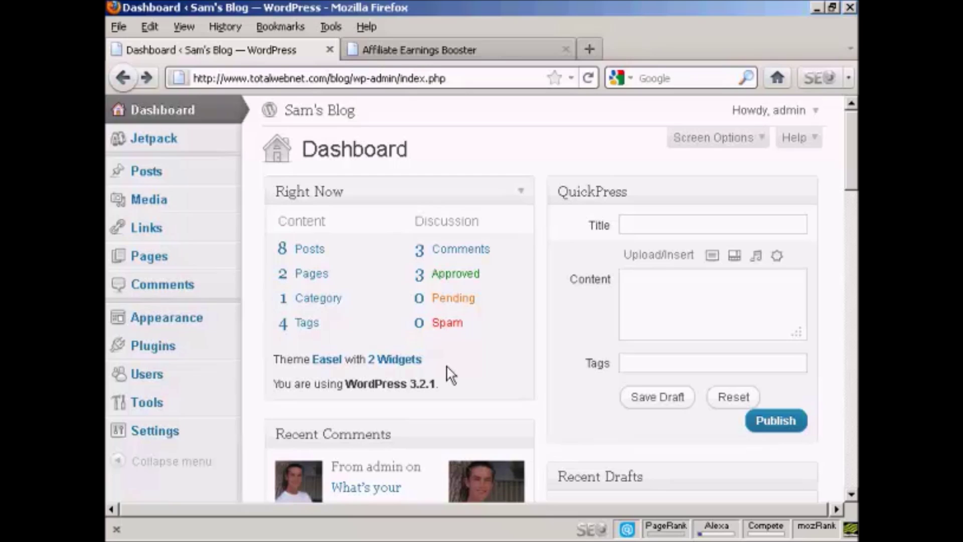
- Go to Appearance > Widgets via the '2 Widgets' link in the Right Now box
click(398, 365)
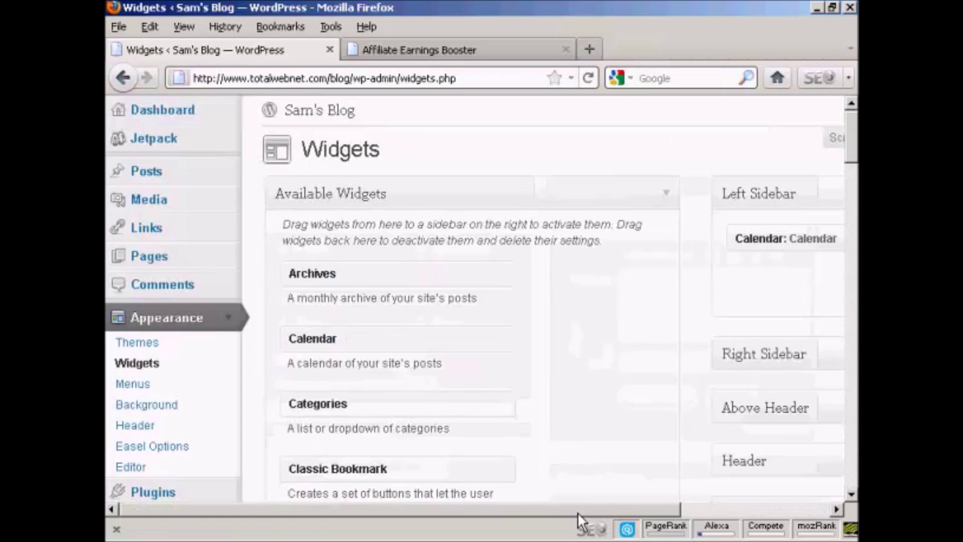
drag(576, 512, 738, 513)
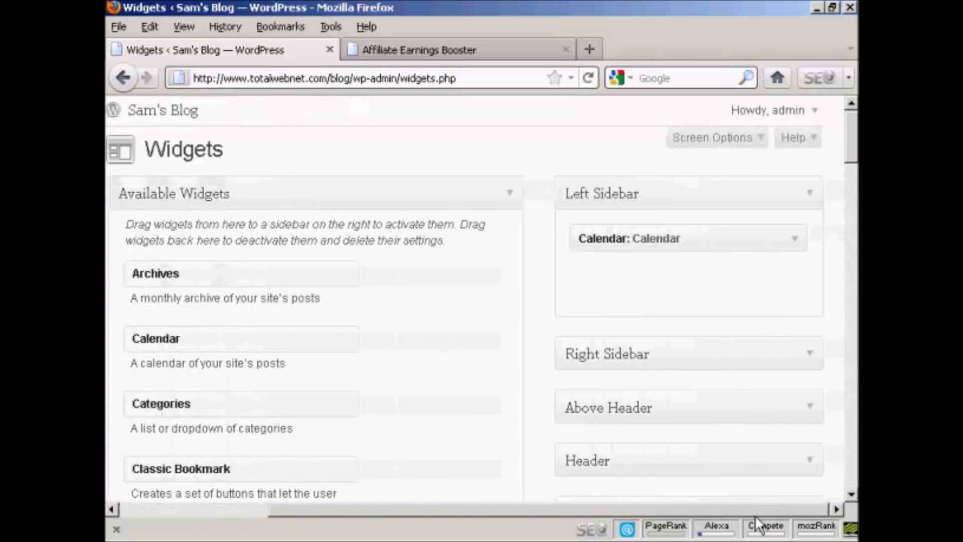
- Move the Calendar widget from the Left Sidebar into the Right Sidebar alongside Archives
click(810, 359)
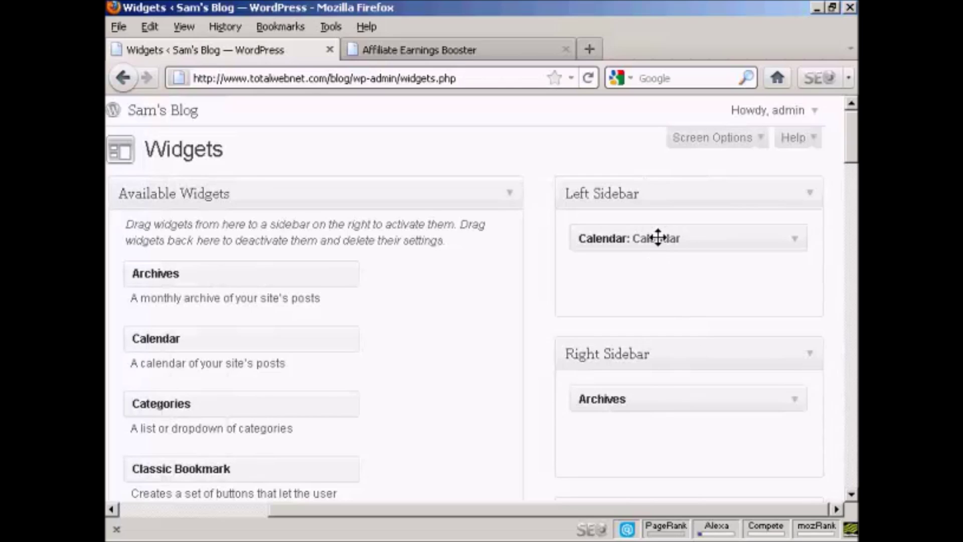
drag(658, 238, 660, 389)
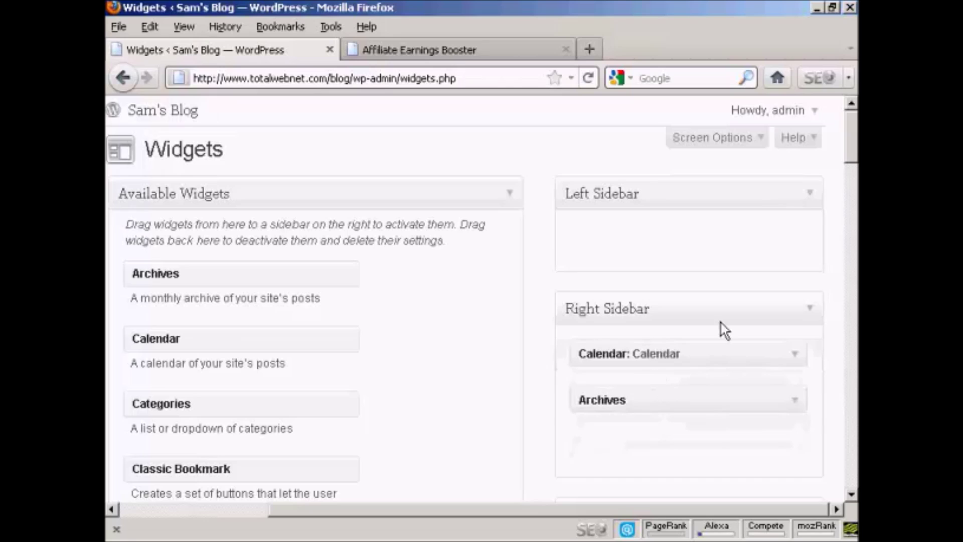
drag(848, 142, 851, 343)
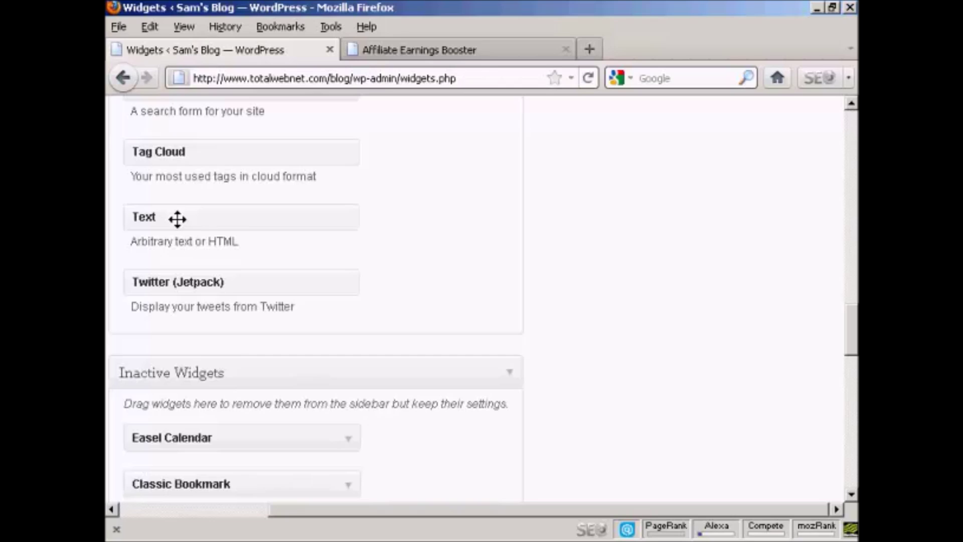
- Drag a Text widget from Available Widgets into the Left Sidebar and place the cursor in its content box
drag(209, 219, 623, 235)
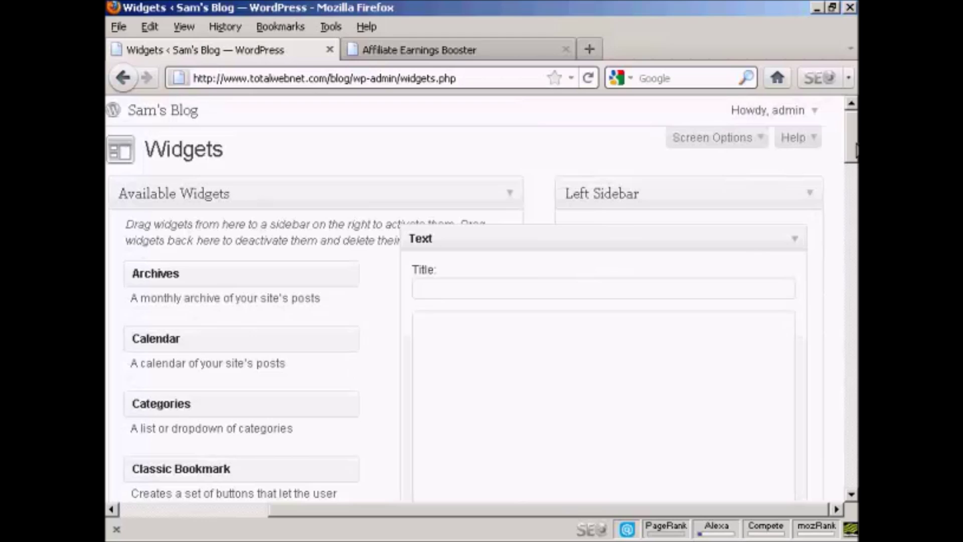
scroll(855, 147, down, 3)
click(423, 248)
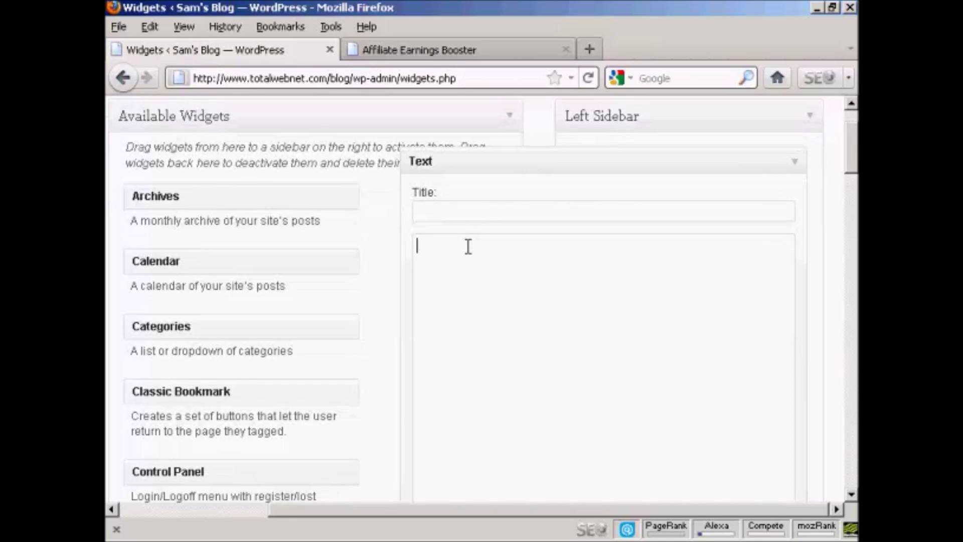
- Paste the banner HTML into the Text widget content and highlight the YOURID placeholder
key(ctrl+v)
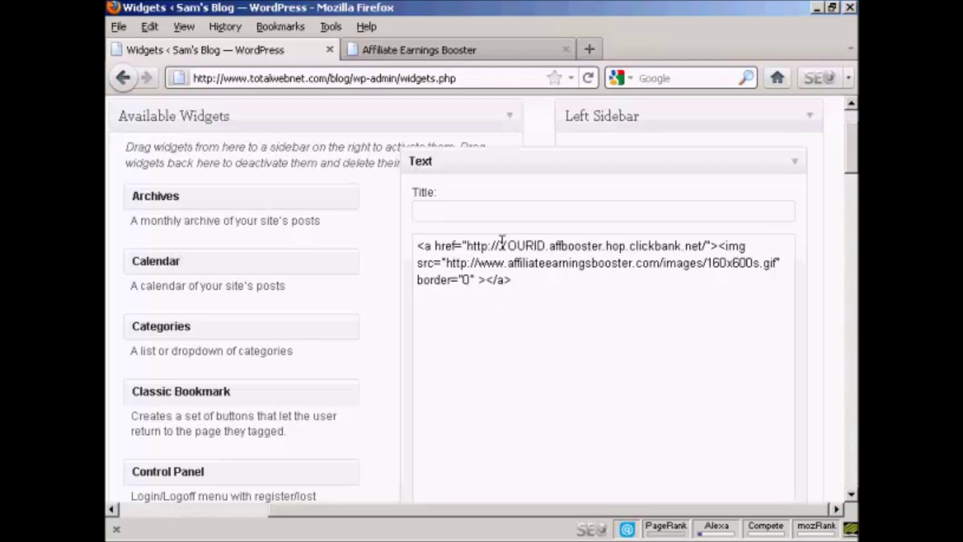
drag(500, 245, 546, 245)
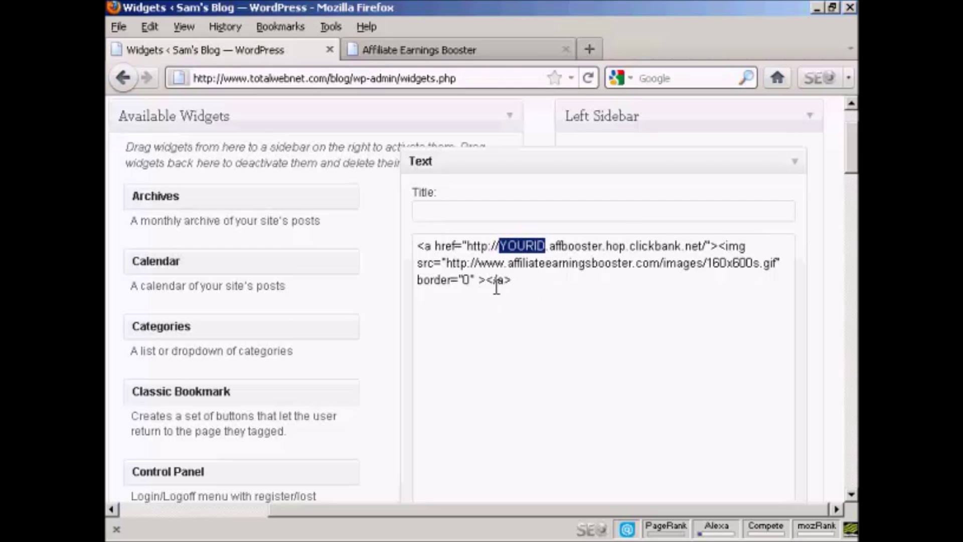
click(514, 279)
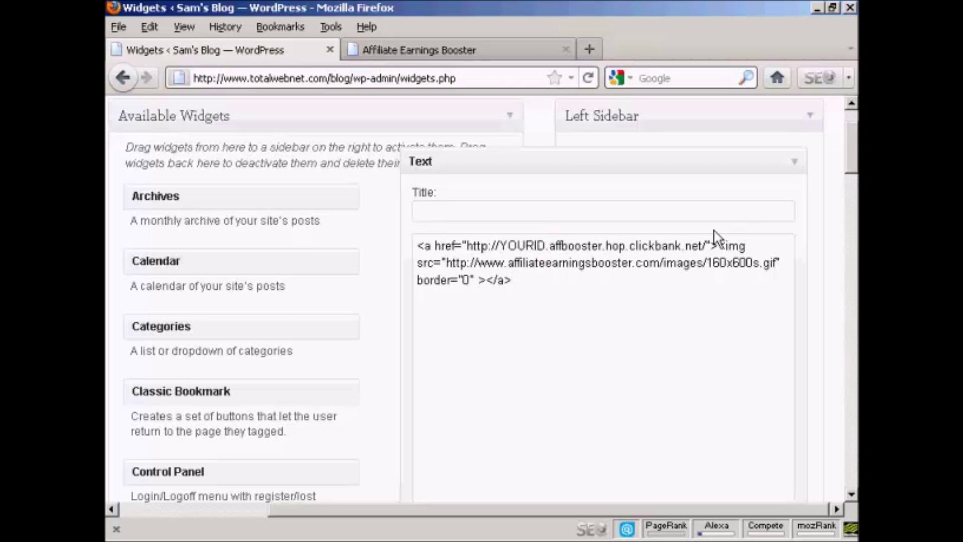
- Save the Text widget, leaving its Title blank
scroll(850, 173, down, 2)
scroll(851, 173, down, 4)
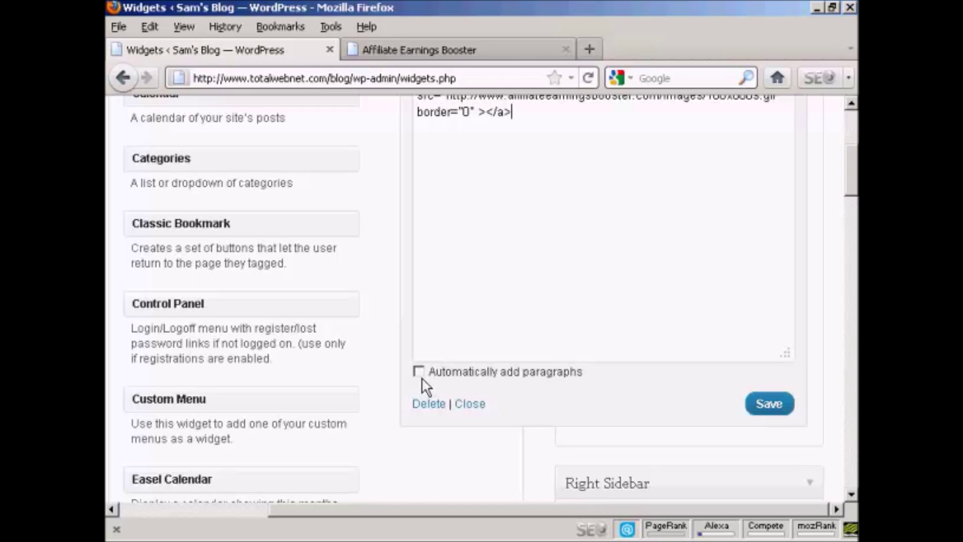
click(770, 407)
drag(856, 196, 854, 154)
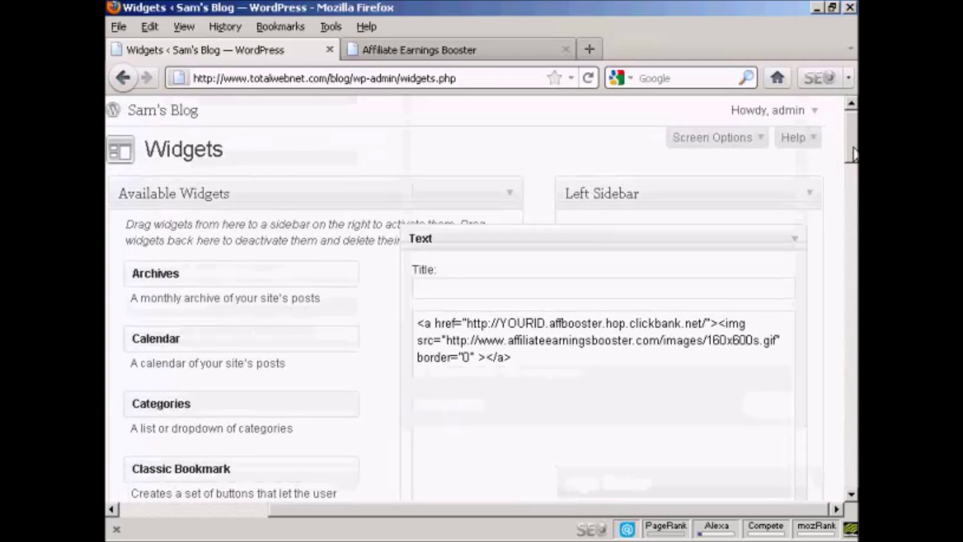
click(353, 79)
- Load Sam's Blog front page by removing wp-admin/widgets.php from the address
click(353, 79)
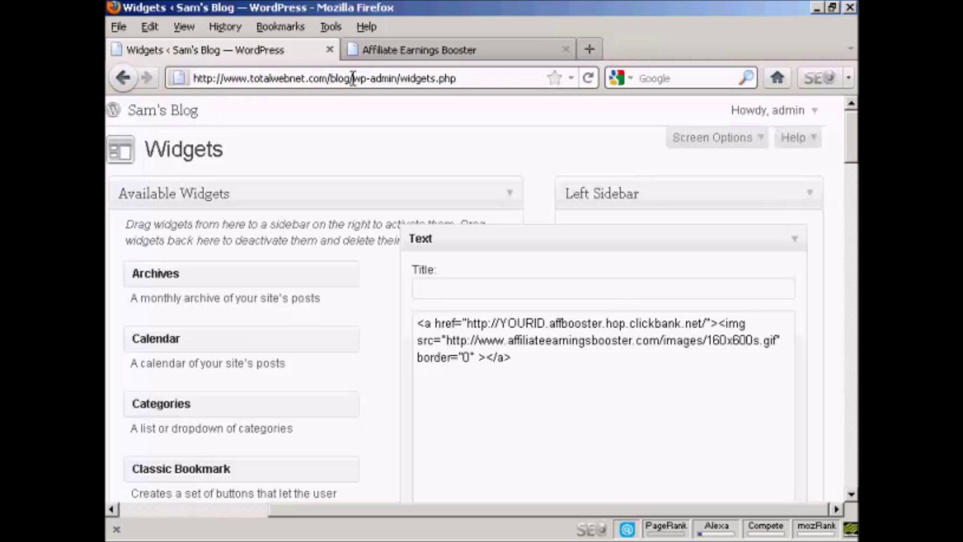
key(shift+End)
key(Delete)
key(Return)
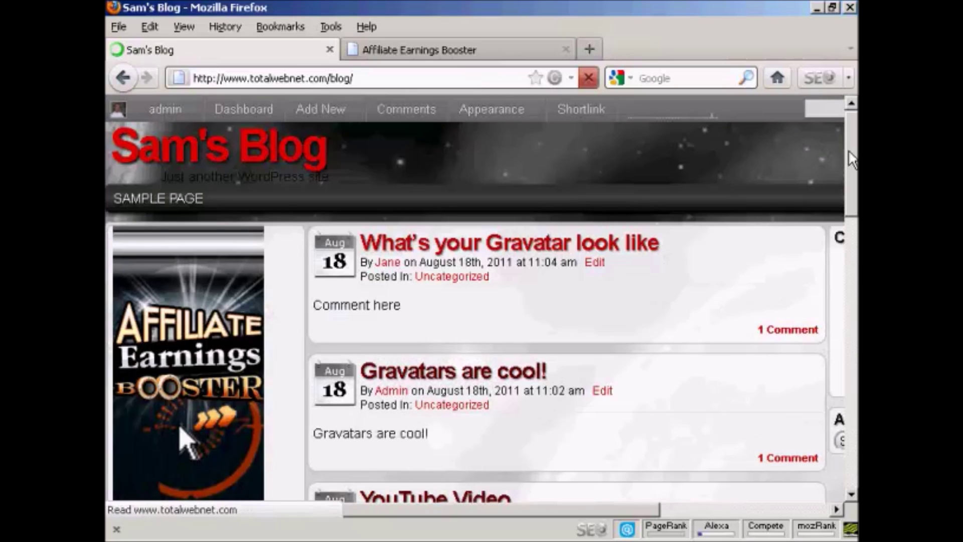
- Find the skyscraper banner in the left sidebar and follow its affiliate link
scroll(852, 162, down, 1)
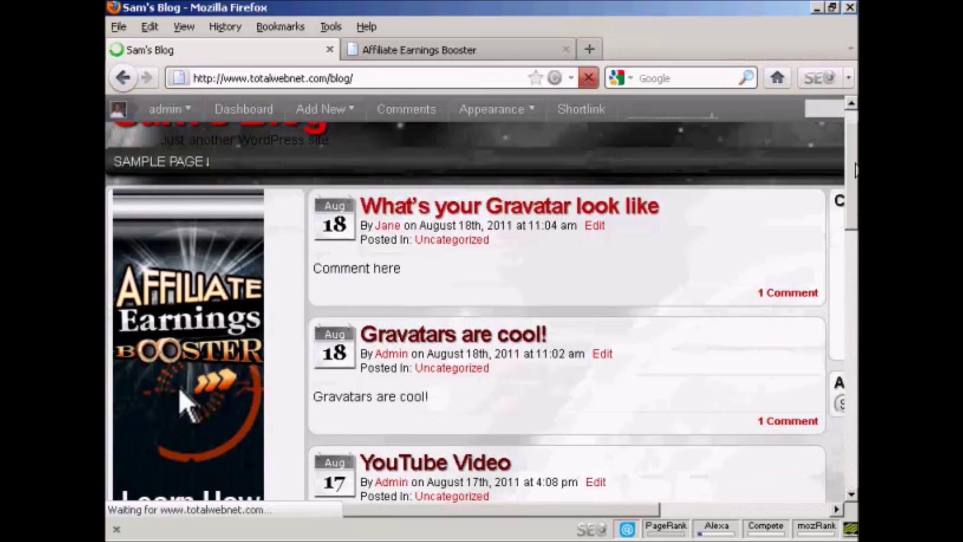
scroll(605, 282, down, 3)
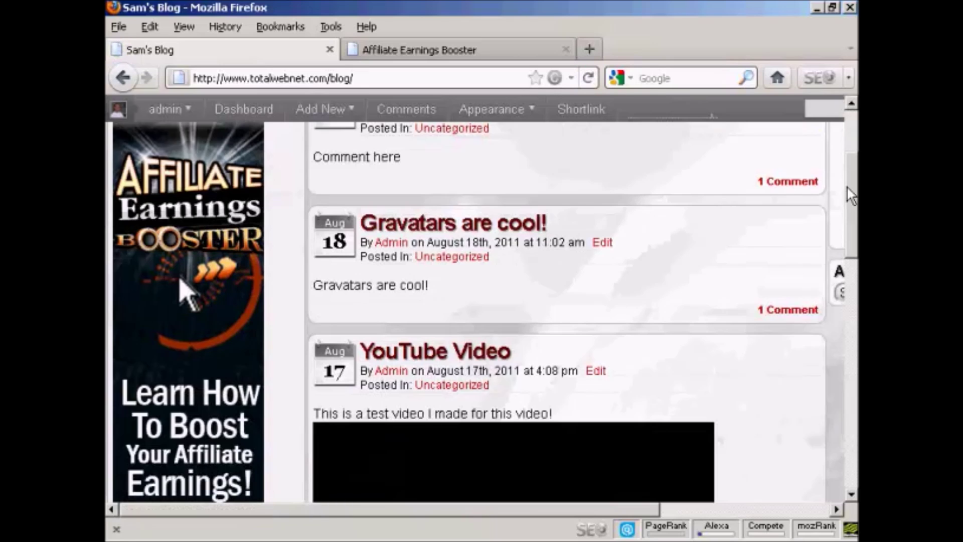
scroll(847, 193, down, 3)
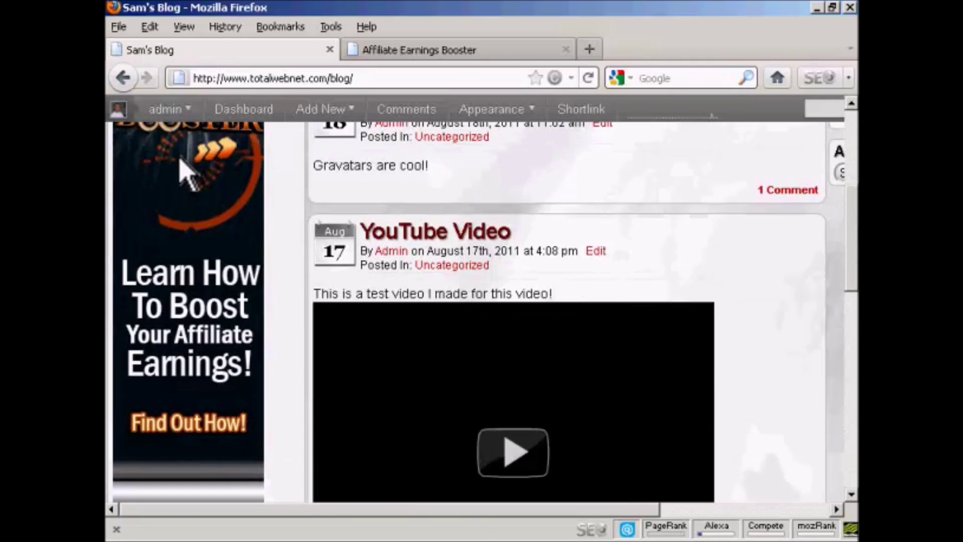
drag(637, 510, 829, 504)
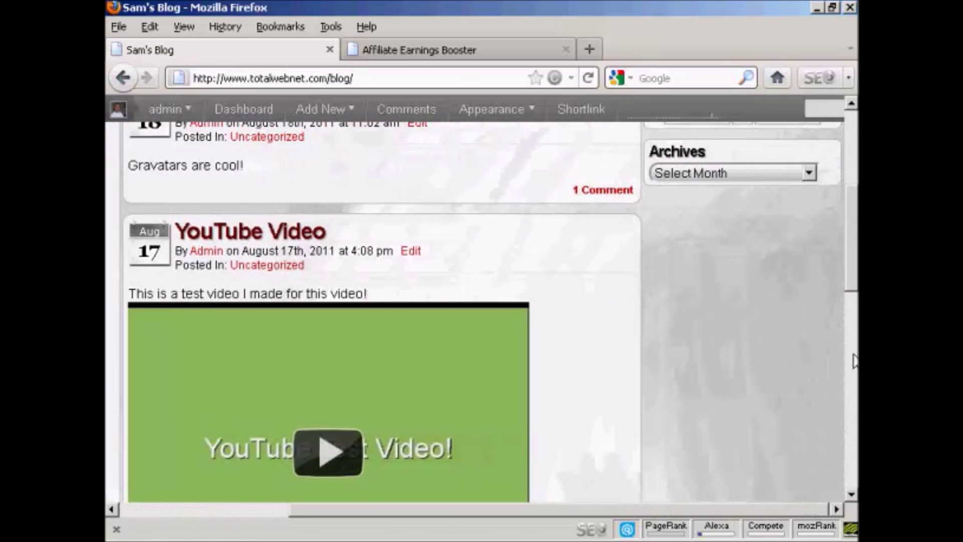
drag(854, 266, 854, 190)
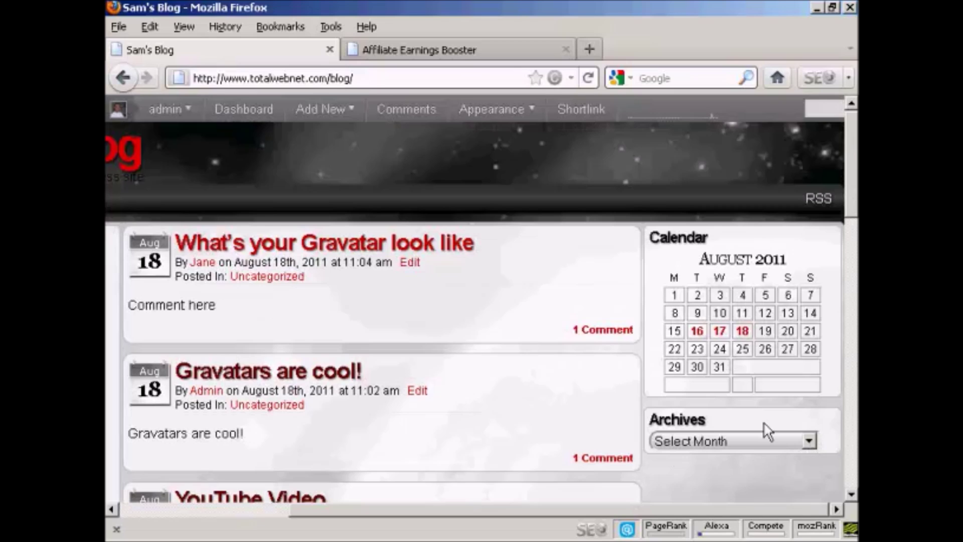
drag(802, 513, 624, 526)
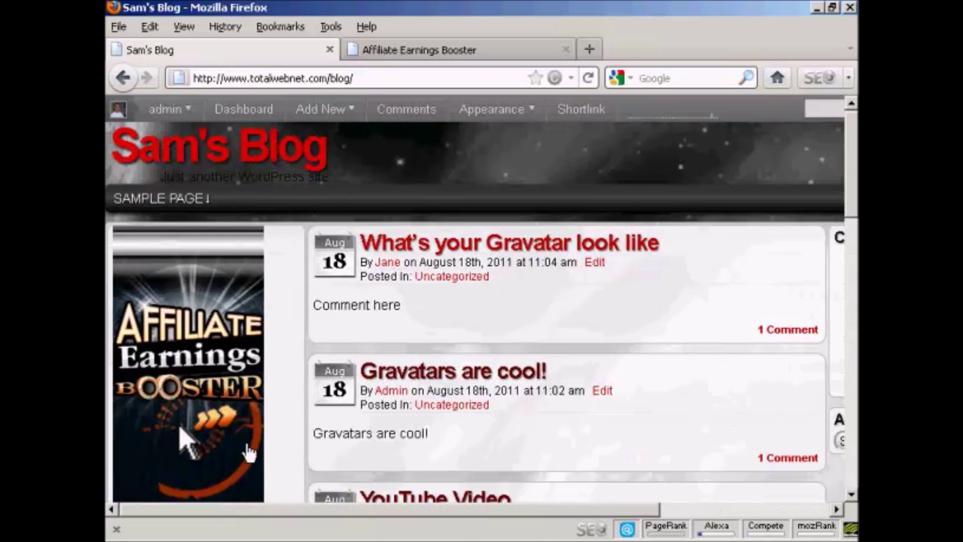
click(201, 407)
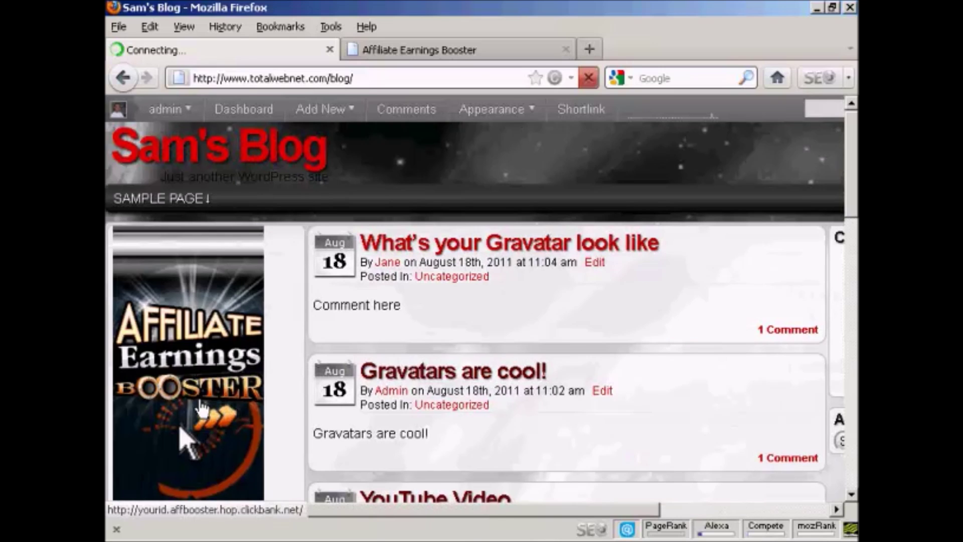